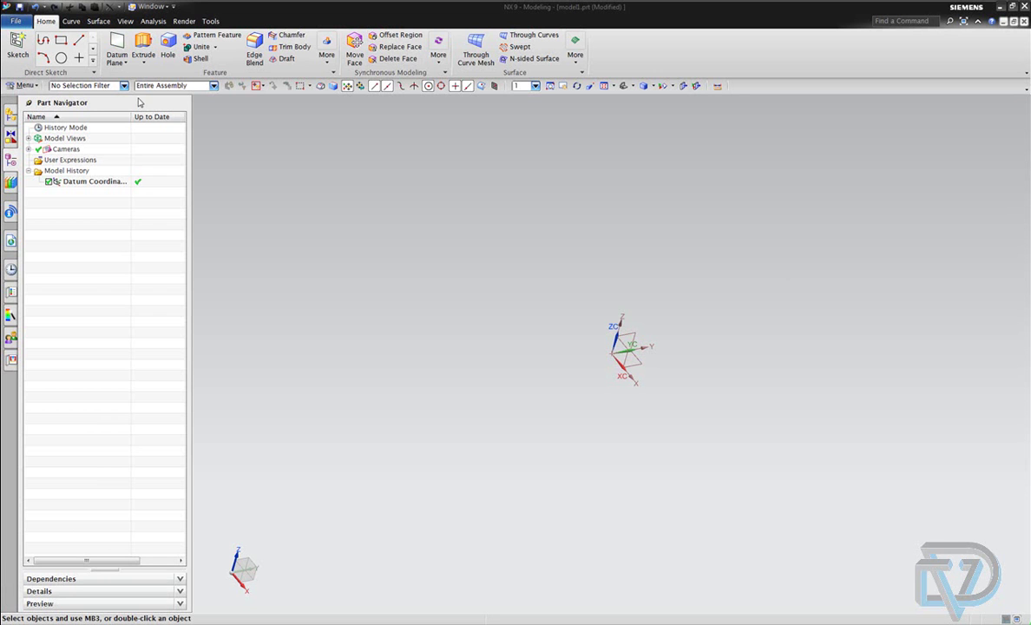
- Start a new sketch on the YZ datum plane and recentre the view on its origin
click(18, 55)
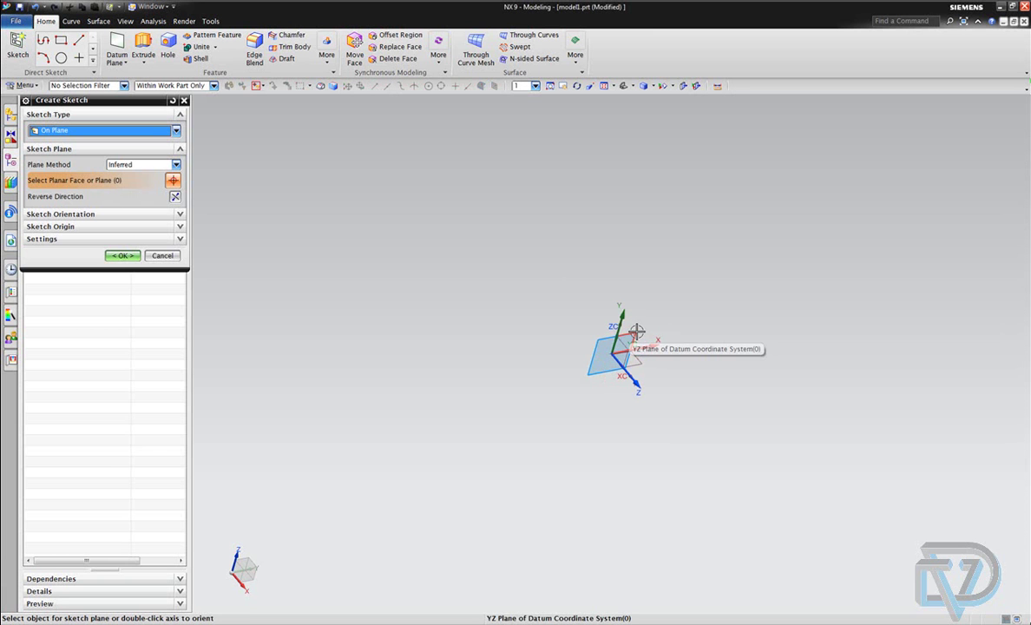
click(636, 333)
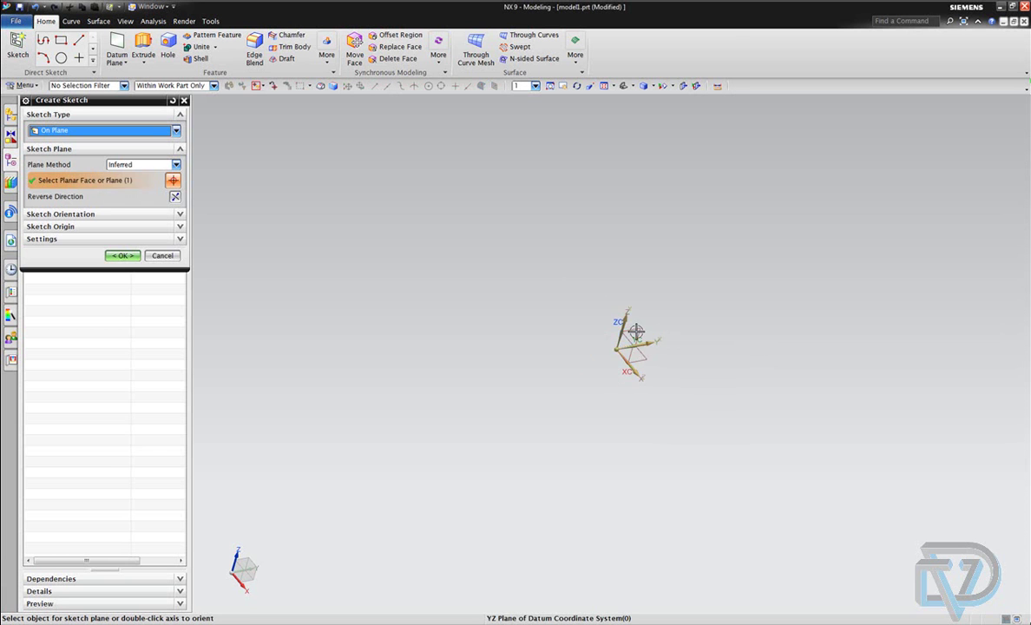
click(122, 255)
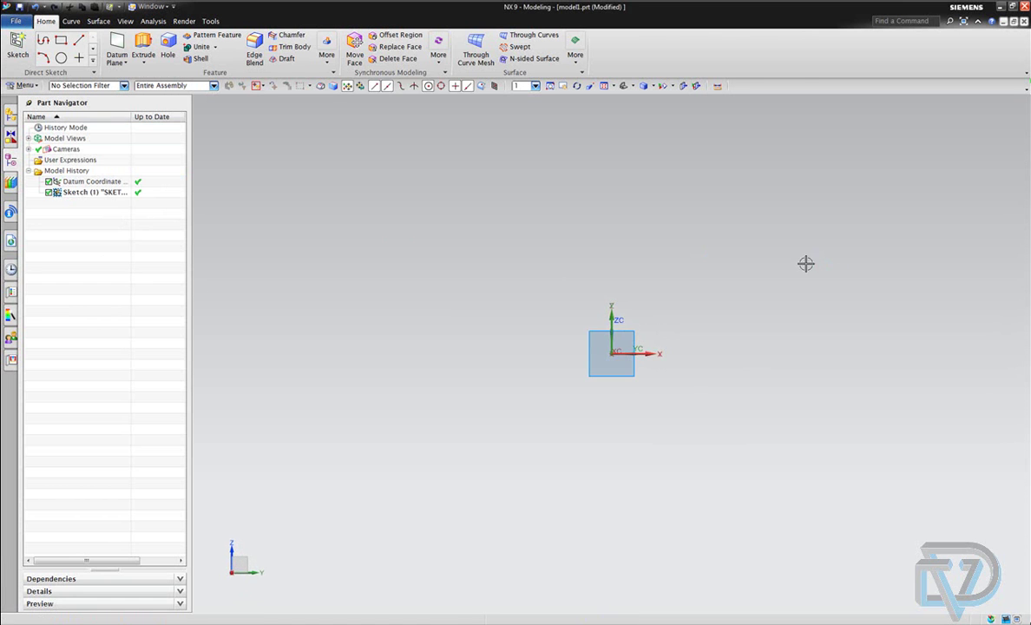
shift+middle_drag(772, 265, 676, 230)
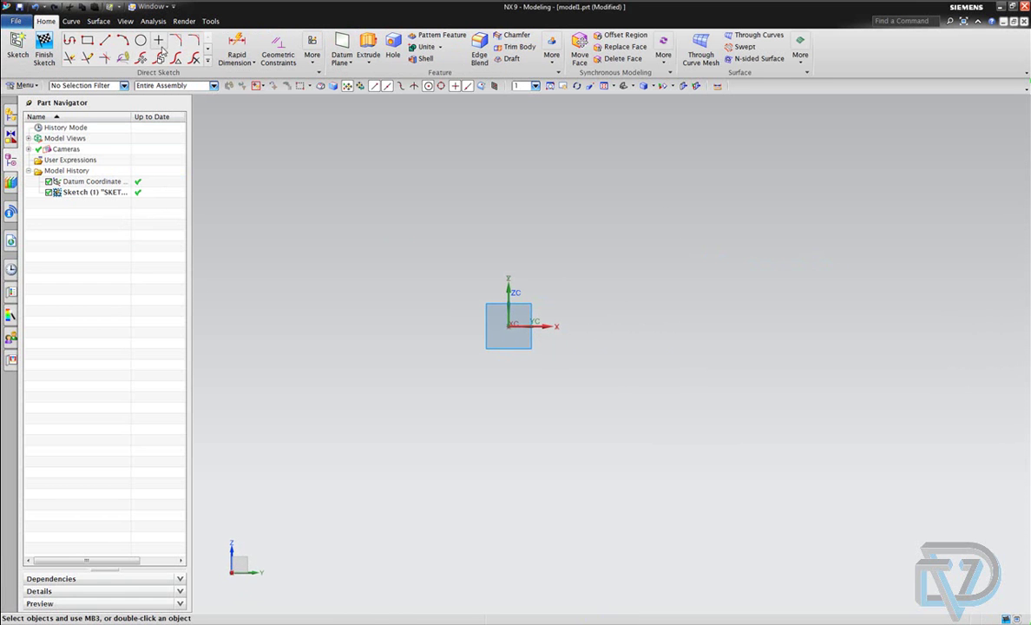
click(314, 66)
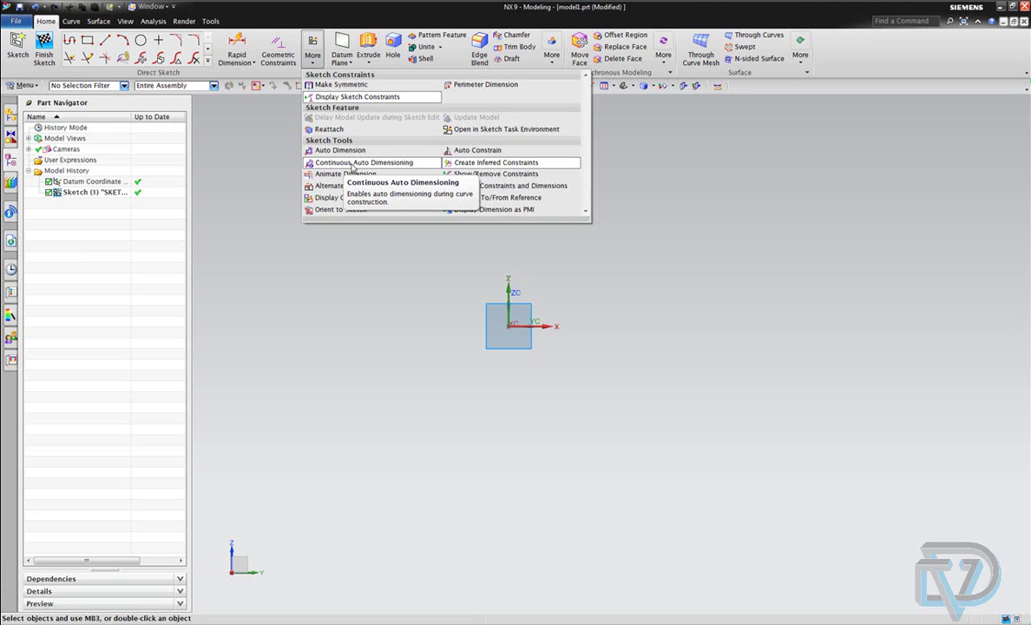
- Disable Continuous Auto Dimensioning and orient the view back to face the sketch plane
click(352, 164)
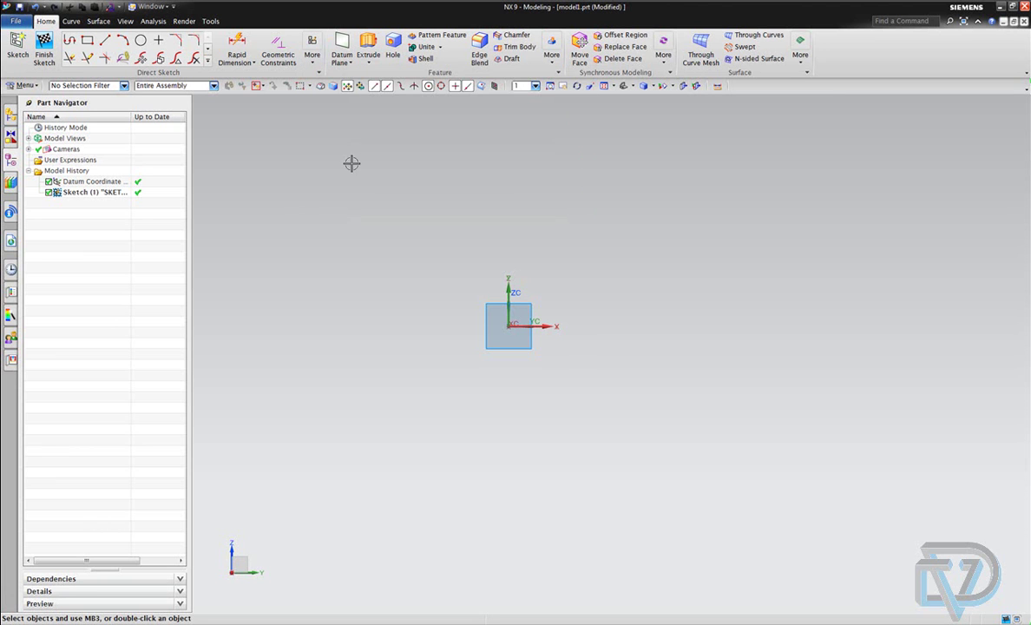
click(313, 66)
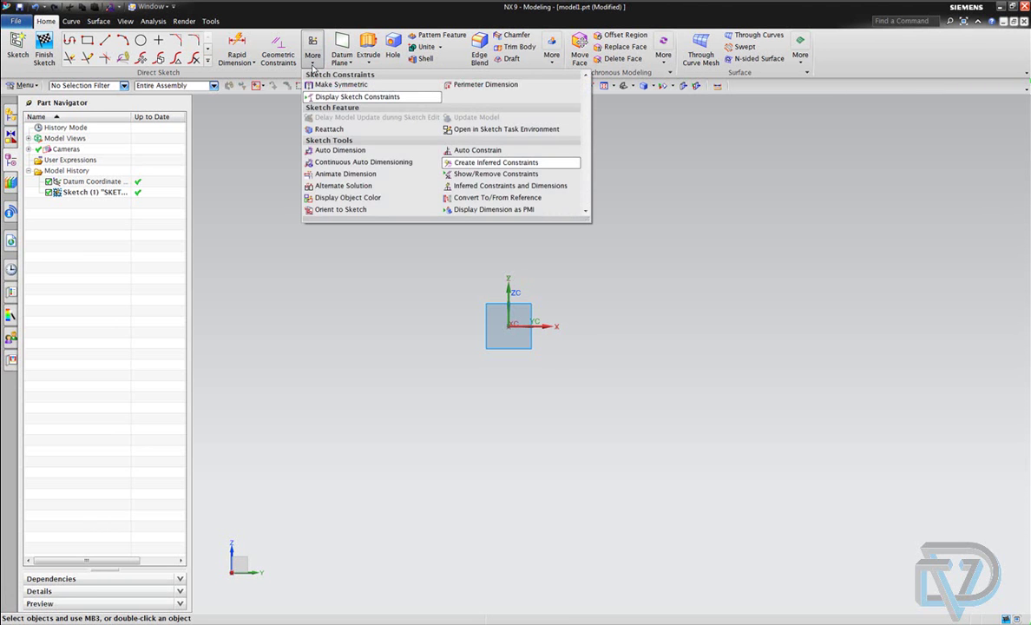
mouse_move(409, 365)
middle_down()
mouse_move(399, 389)
mouse_move(472, 391)
mouse_move(435, 361)
mouse_move(380, 390)
mouse_move(439, 402)
mouse_move(412, 402)
middle_up()
click(312, 54)
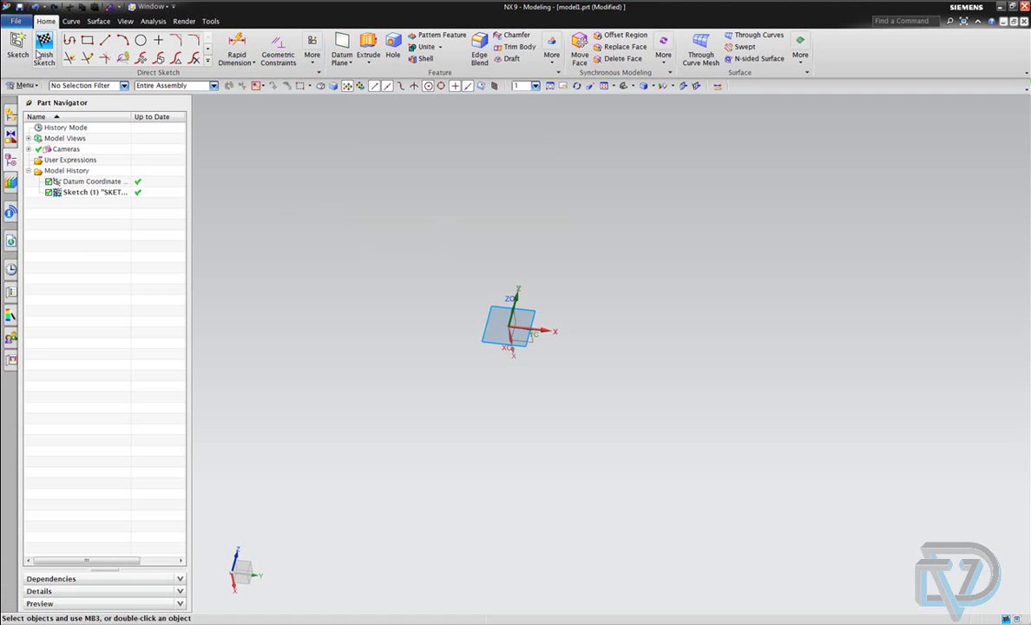
click(311, 60)
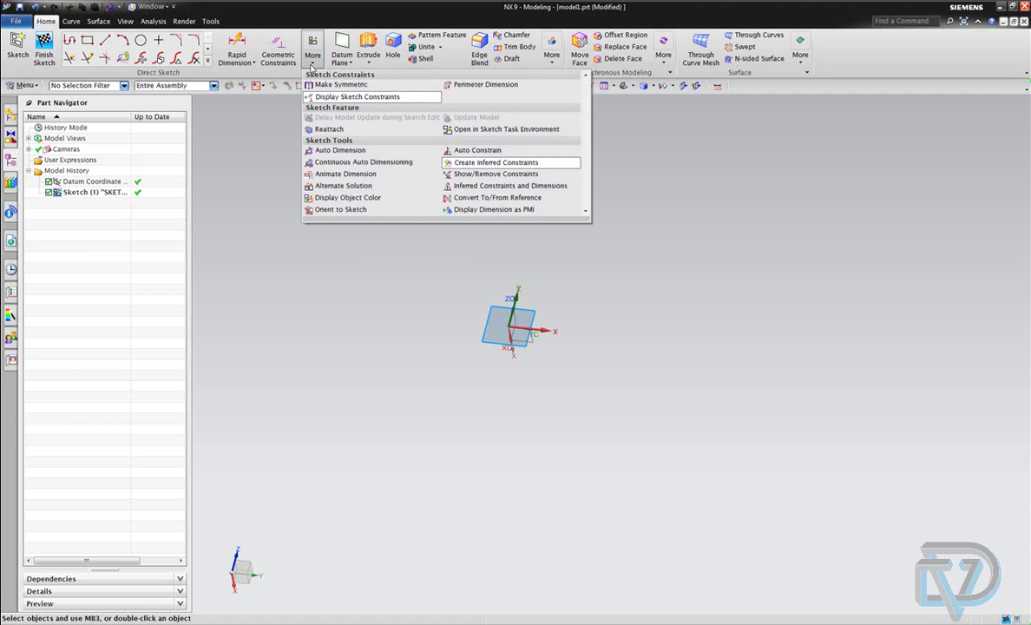
click(334, 209)
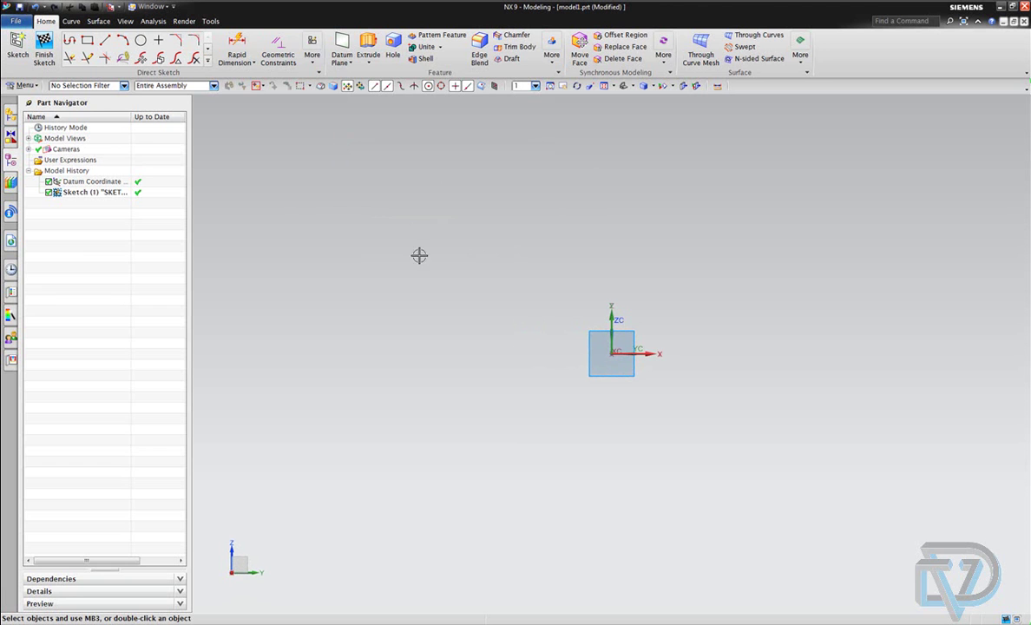
- Draw seven circles: upper-left, lower-left, bottom-centre, small right, large top-right, right-hand and bottom-right
click(140, 40)
click(431, 223)
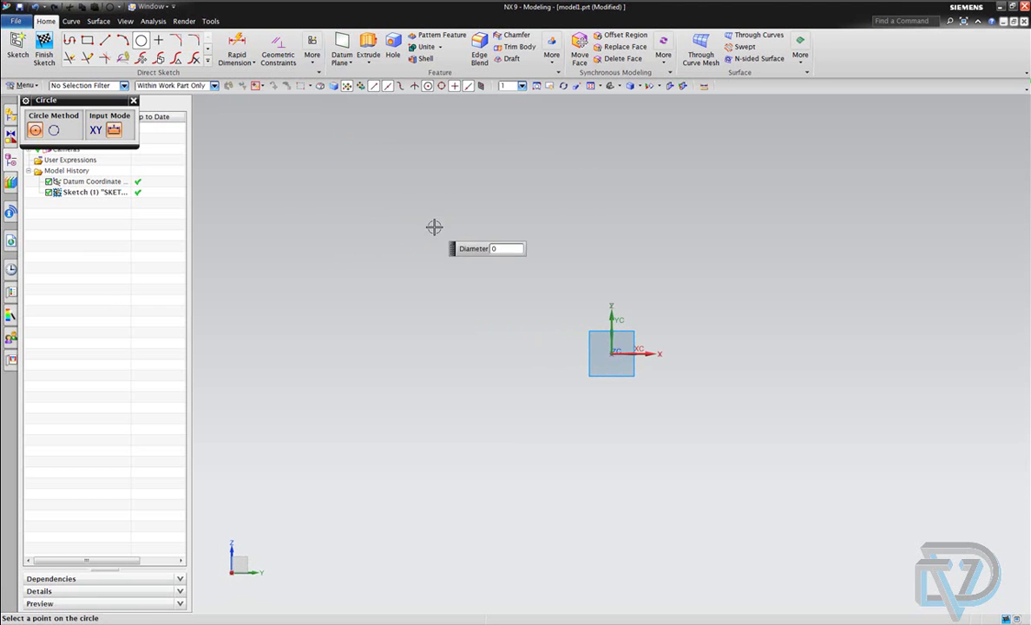
click(456, 255)
click(475, 421)
click(494, 446)
click(691, 460)
click(721, 502)
click(784, 321)
click(815, 185)
click(866, 238)
click(895, 395)
click(918, 446)
click(816, 531)
click(834, 577)
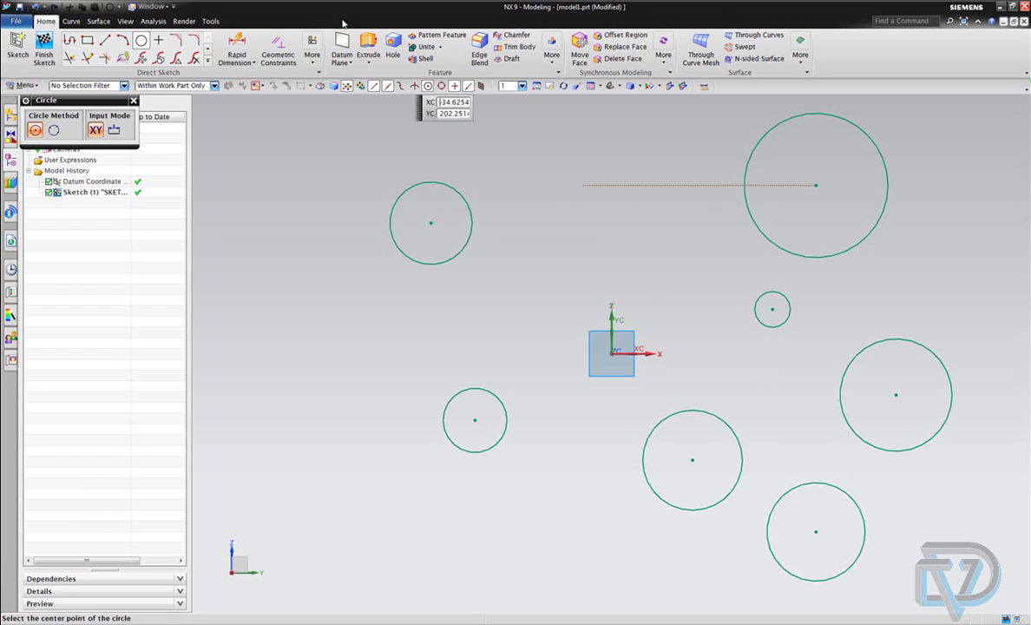
key(Escape)
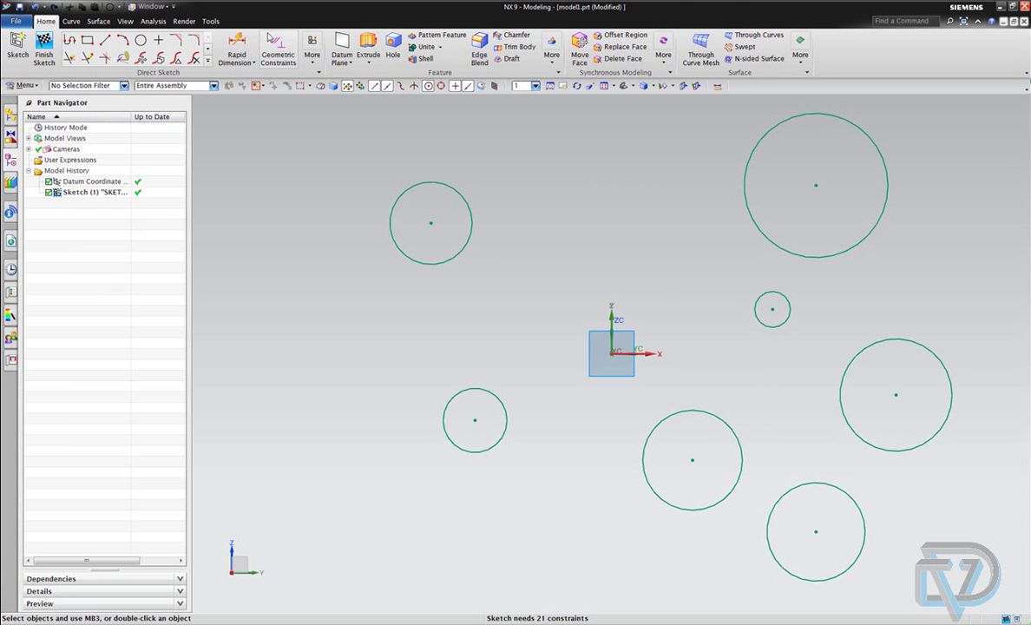
- Choose the Equal Radius constraint in Geometric Constraints, then start a diametral Rapid Dimension
click(277, 47)
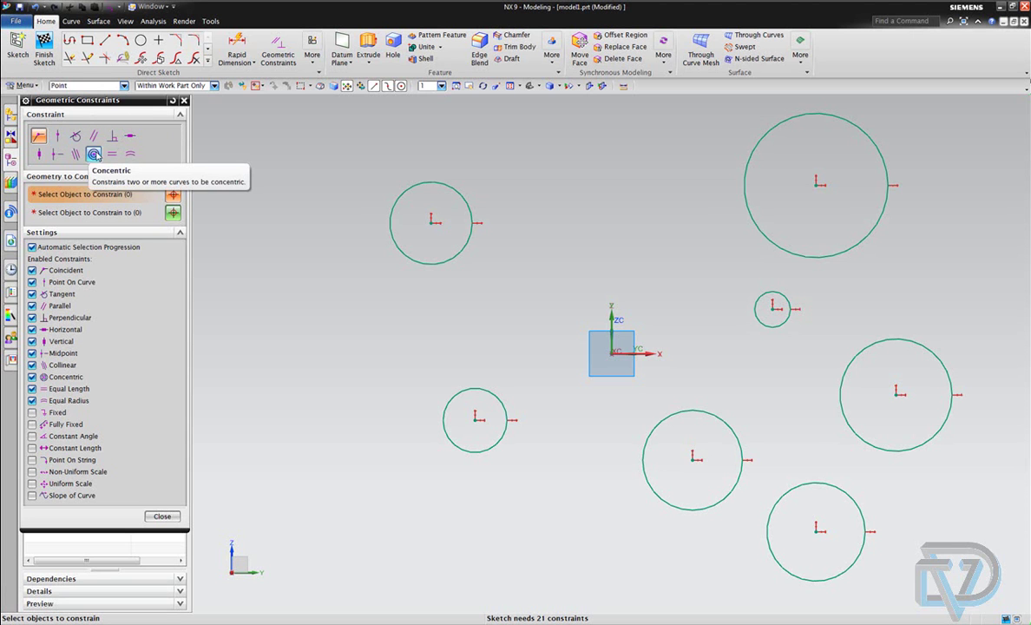
click(136, 155)
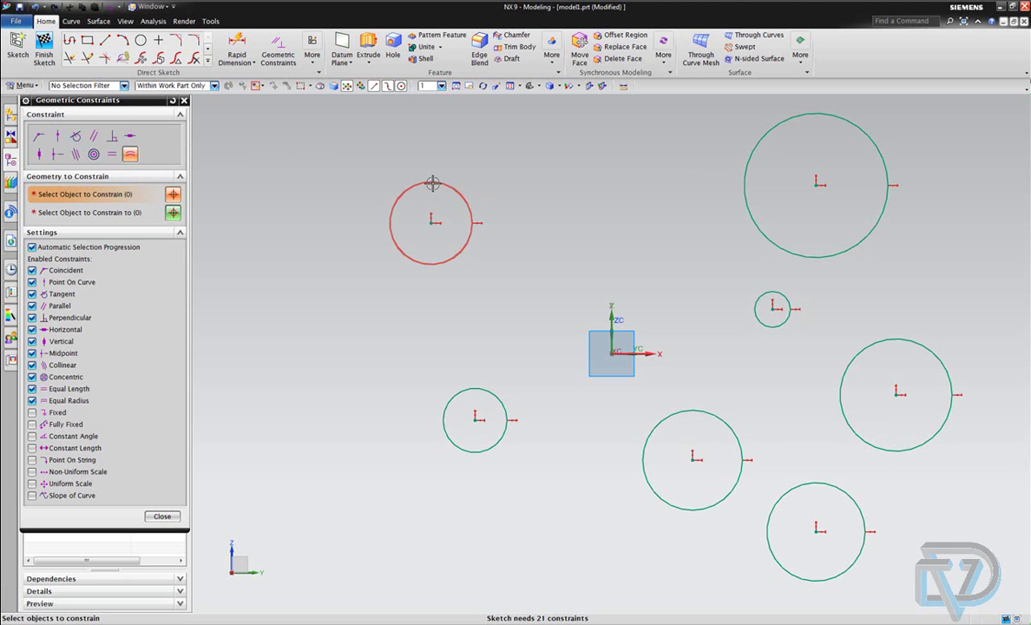
click(236, 48)
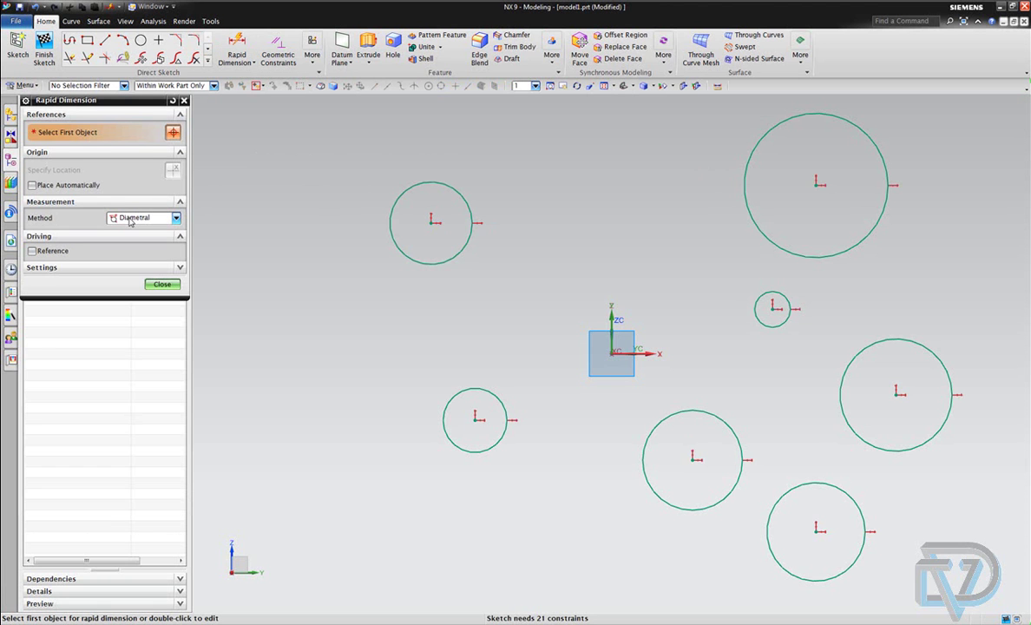
- Dimension the upper-left circle with a 100 diameter (p0)
click(460, 189)
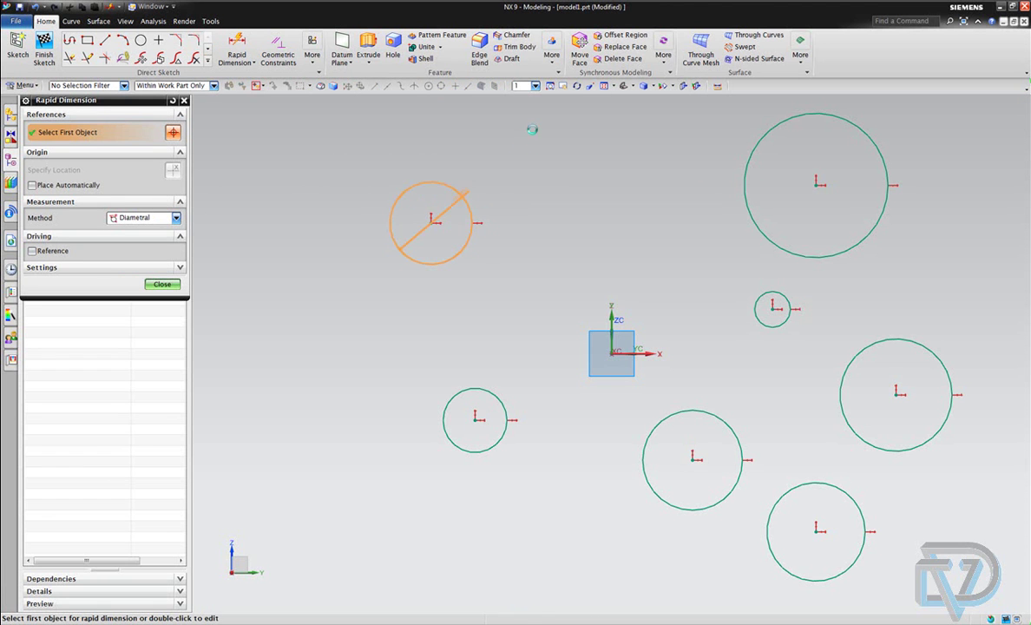
click(597, 171)
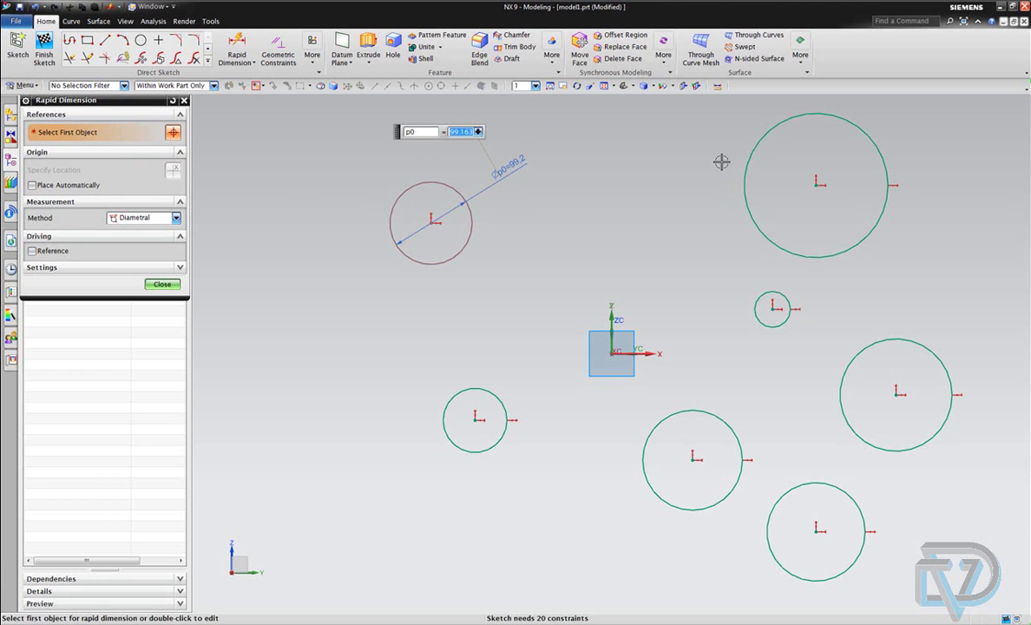
text(100)
key(Return)
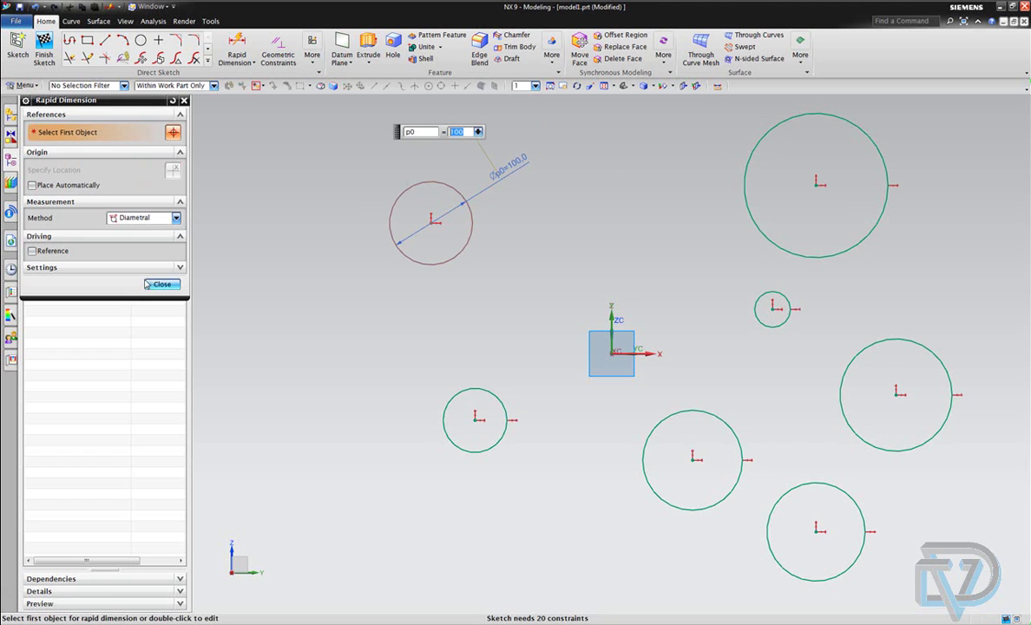
click(161, 285)
click(277, 50)
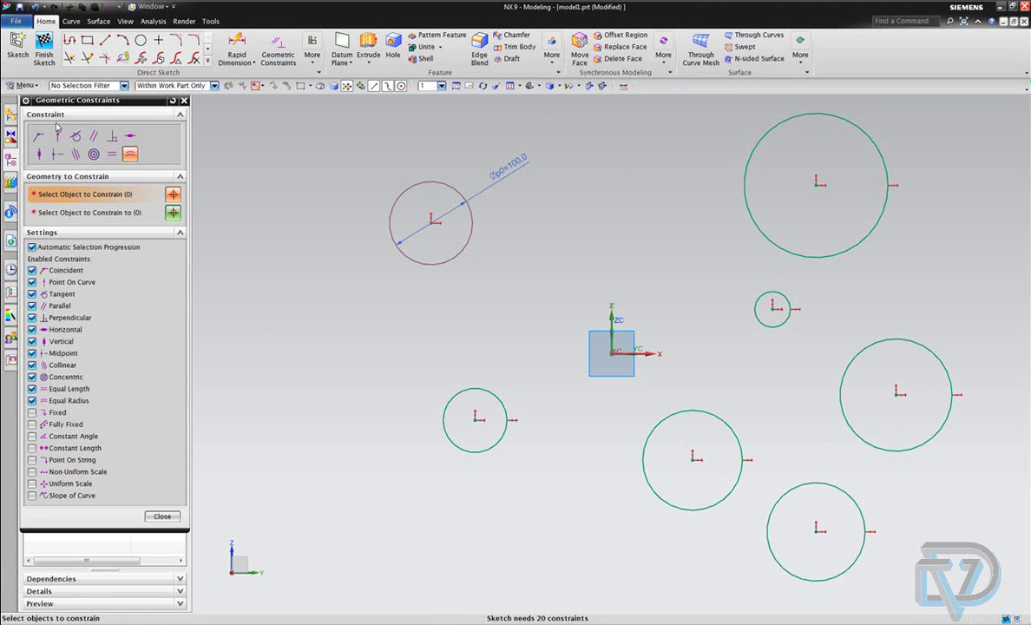
- Apply Equal Radius from the upper-left circle to the lower-left circle, then close the constraints dialog
click(411, 190)
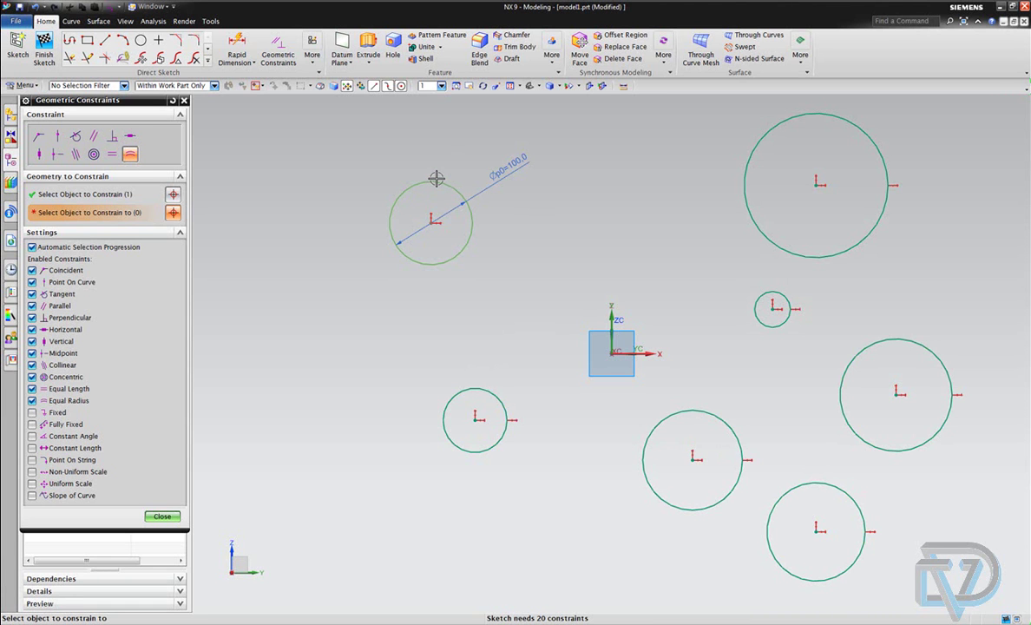
click(494, 398)
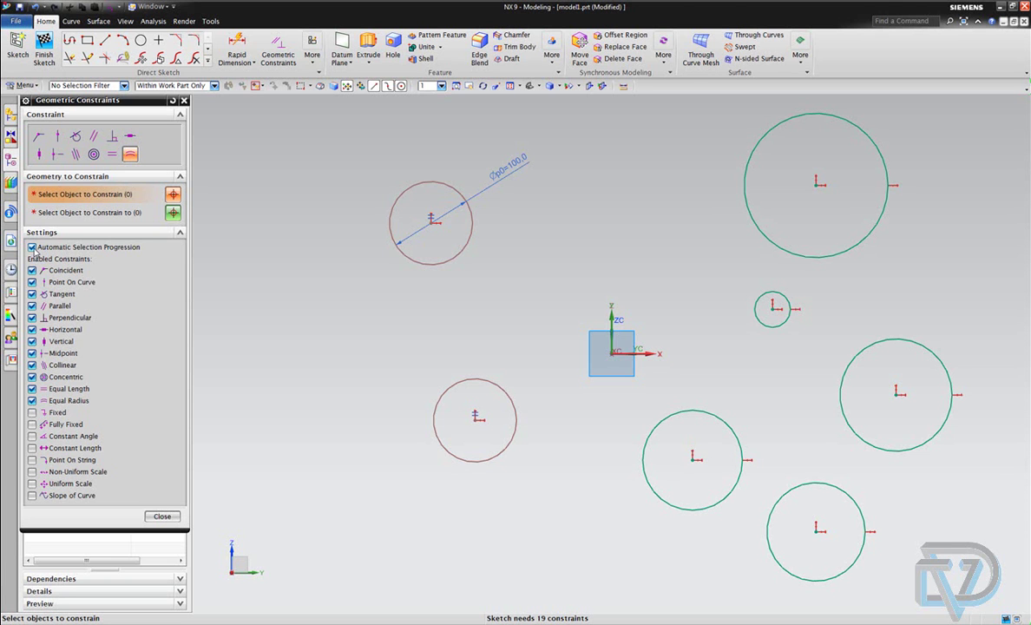
click(161, 516)
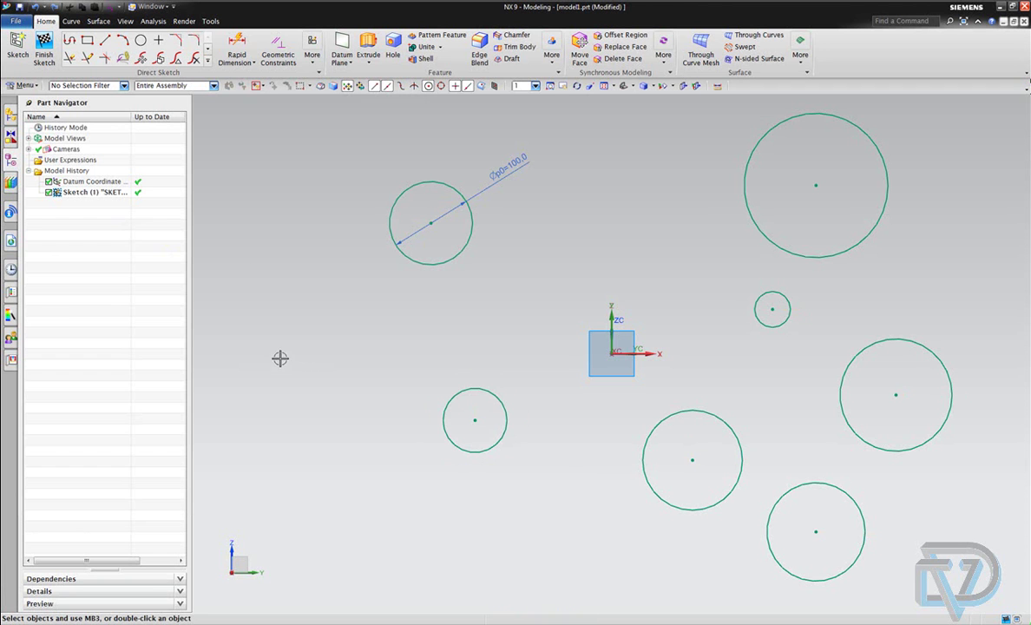
- With Automatic Selection Progression off, constrain all six other circles equal radius to the upper-left circle
click(290, 57)
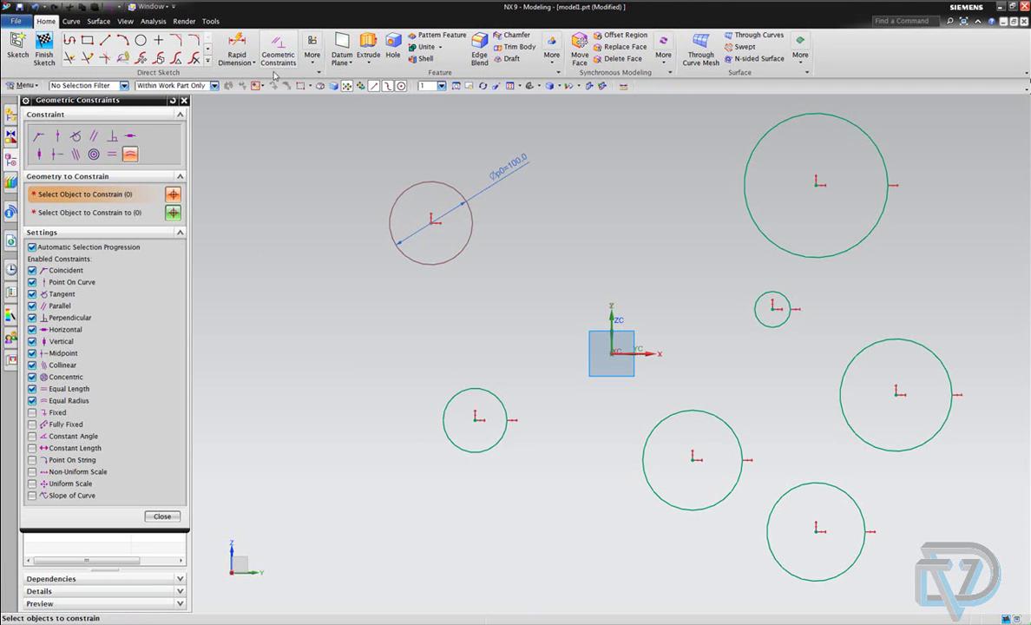
click(33, 248)
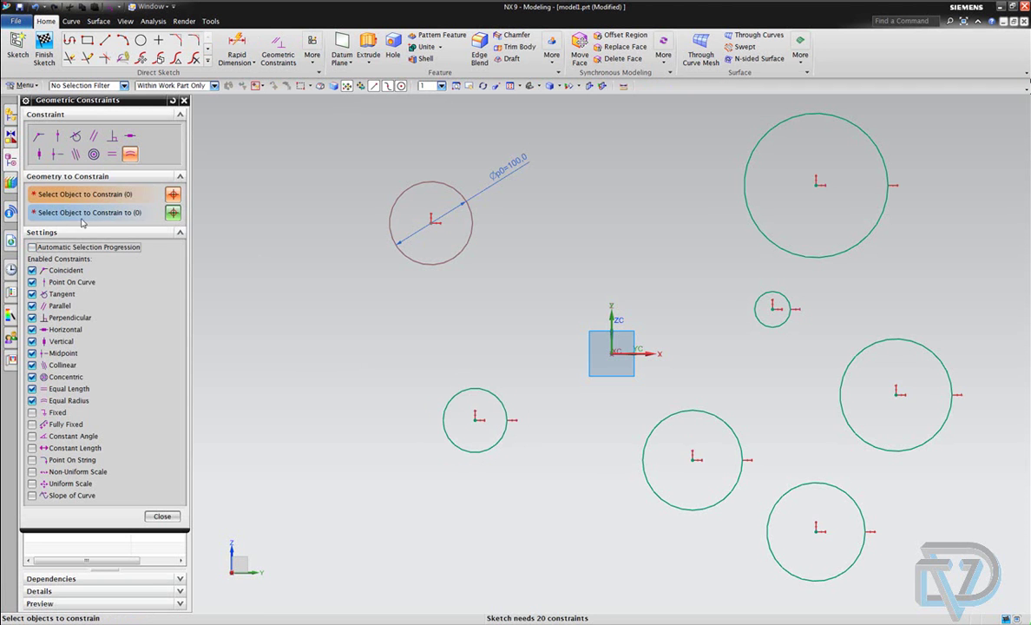
click(494, 393)
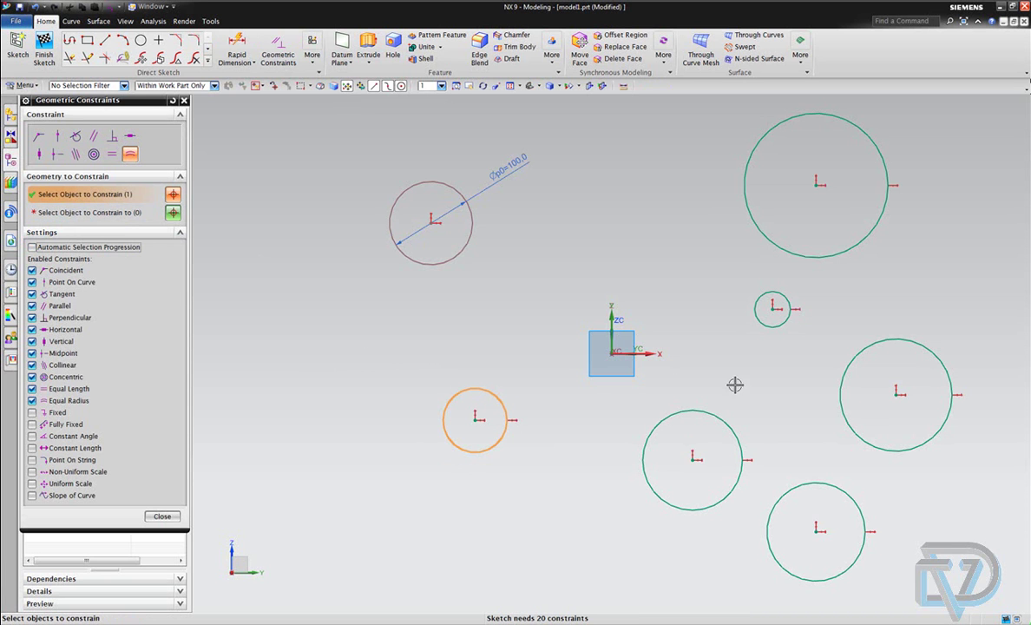
click(736, 437)
click(810, 483)
click(842, 412)
click(762, 298)
click(766, 236)
middle_click(376, 225)
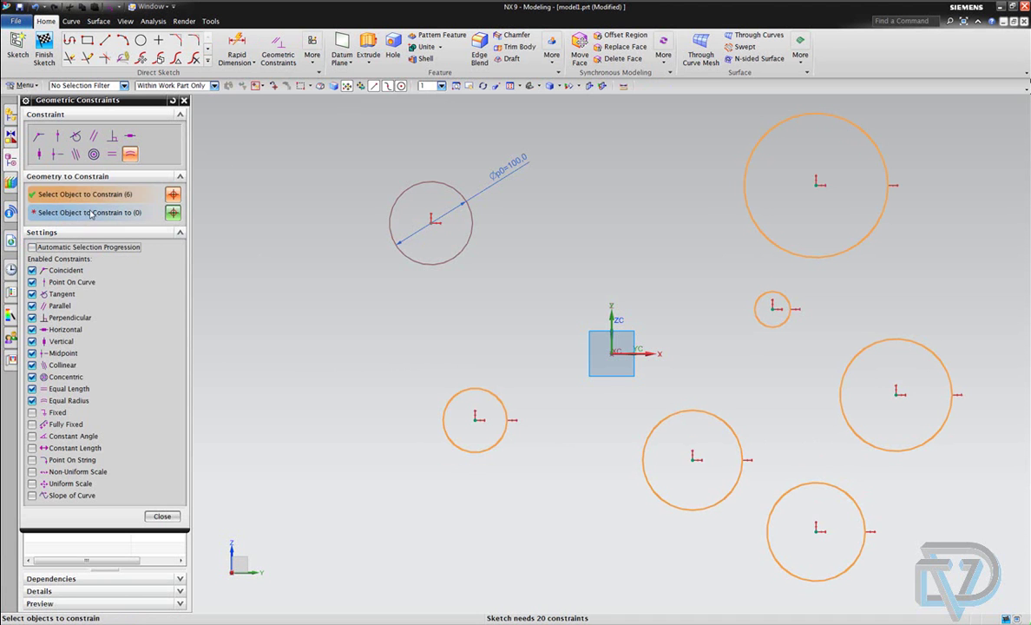
click(432, 266)
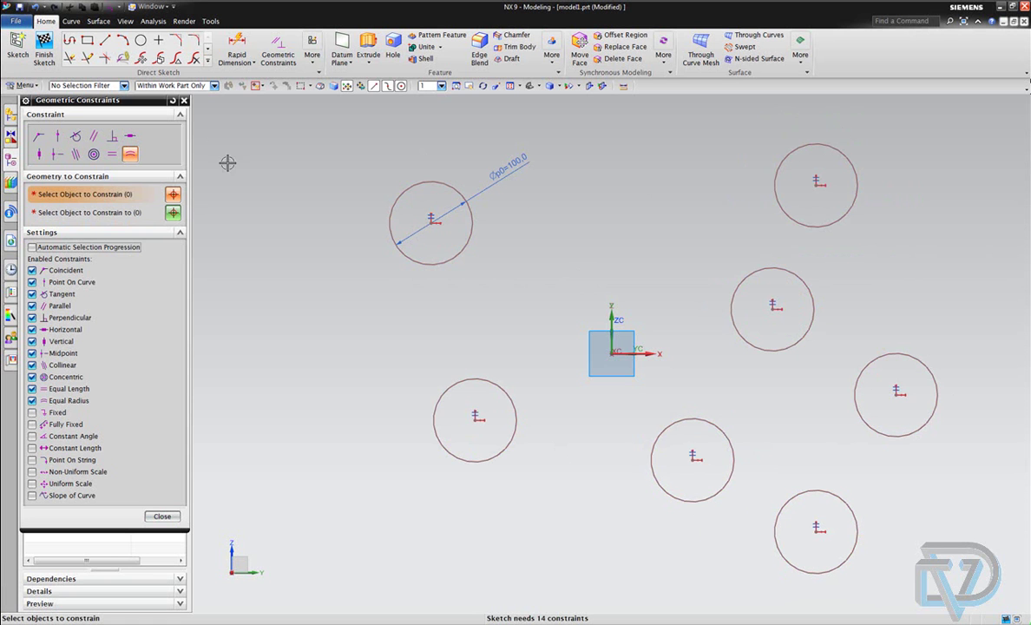
- Edit the Øp0 diameter dimension from 100 to 150
click(162, 515)
double_click(508, 165)
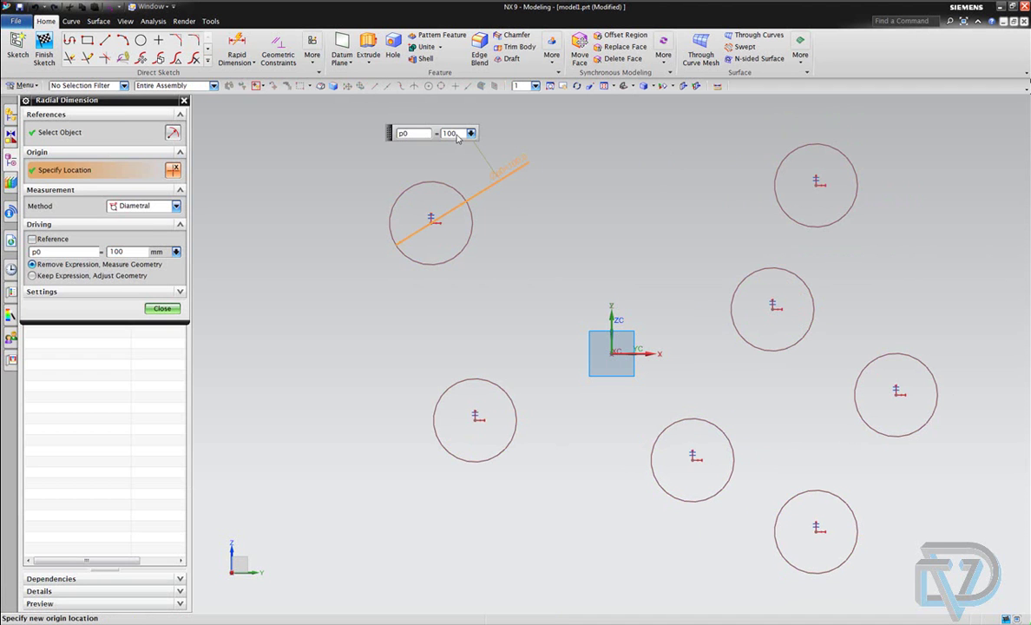
text(5)
key(Return)
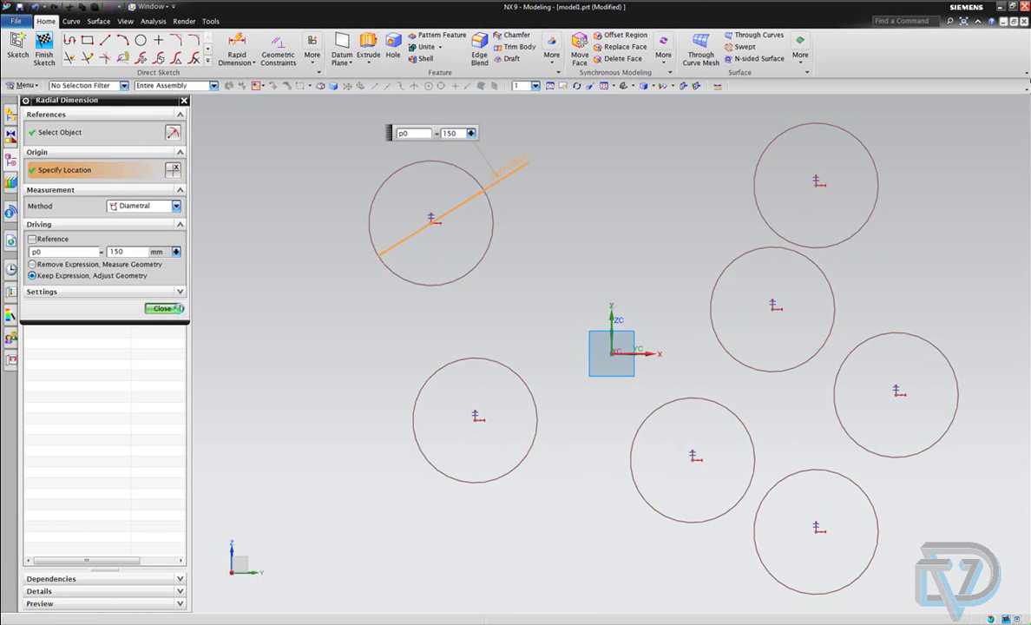
click(162, 308)
- Orbit the view to inspect the seven enlarged circles in 3D
scroll(557, 290, up, 1)
scroll(558, 290, down, 3)
mouse_move(558, 290)
middle_down()
mouse_move(610, 288)
mouse_move(589, 244)
mouse_move(523, 217)
middle_up()
mouse_move(586, 202)
middle_down()
mouse_move(647, 210)
mouse_move(635, 223)
mouse_move(585, 223)
mouse_move(607, 253)
mouse_move(600, 283)
middle_up()
scroll(596, 288, up, 3)
scroll(596, 287, down, 2)
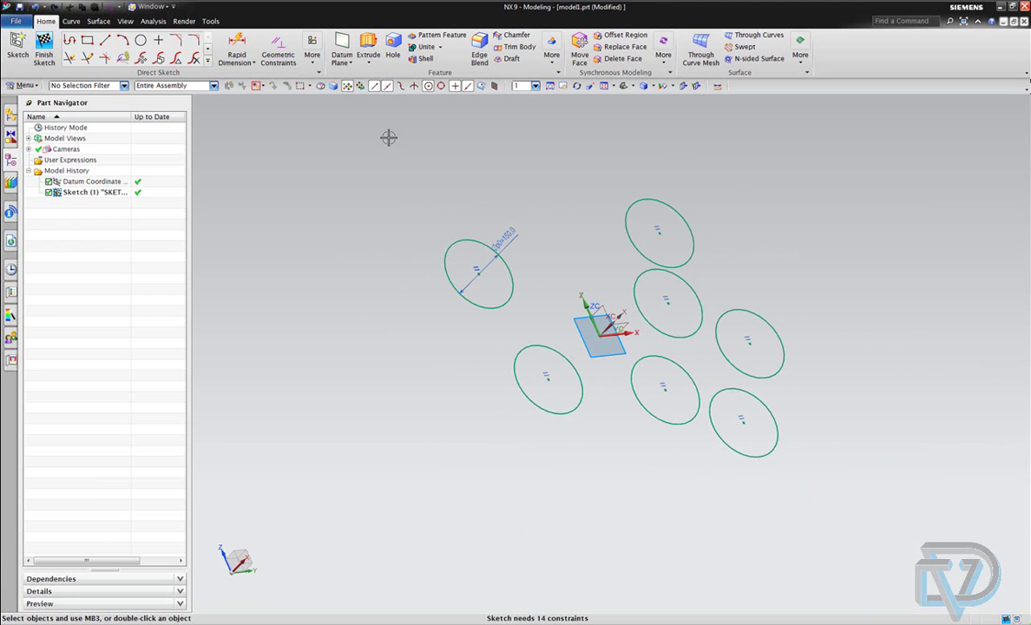
click(277, 48)
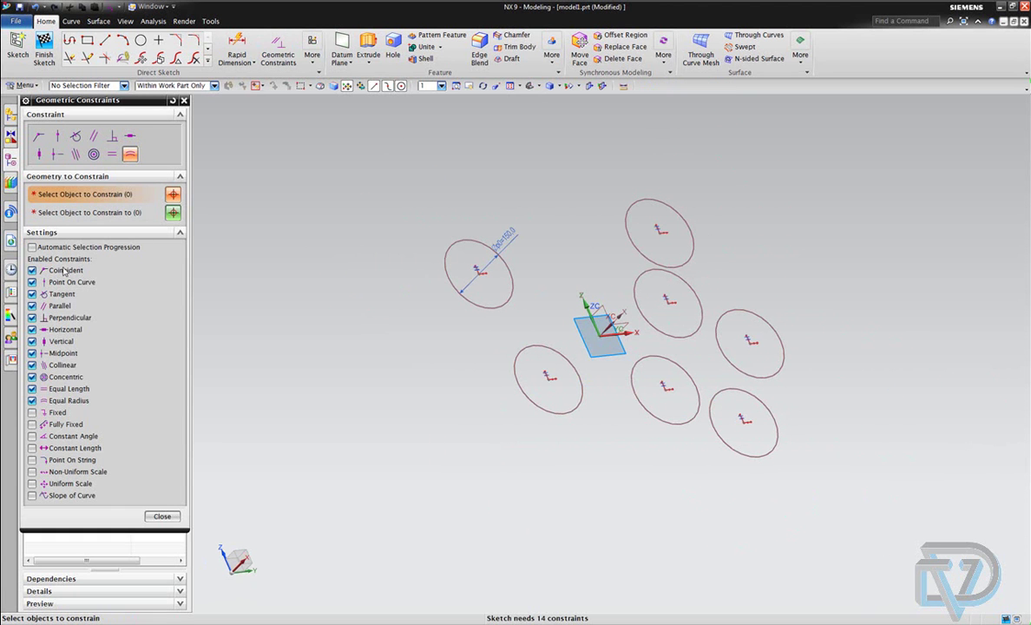